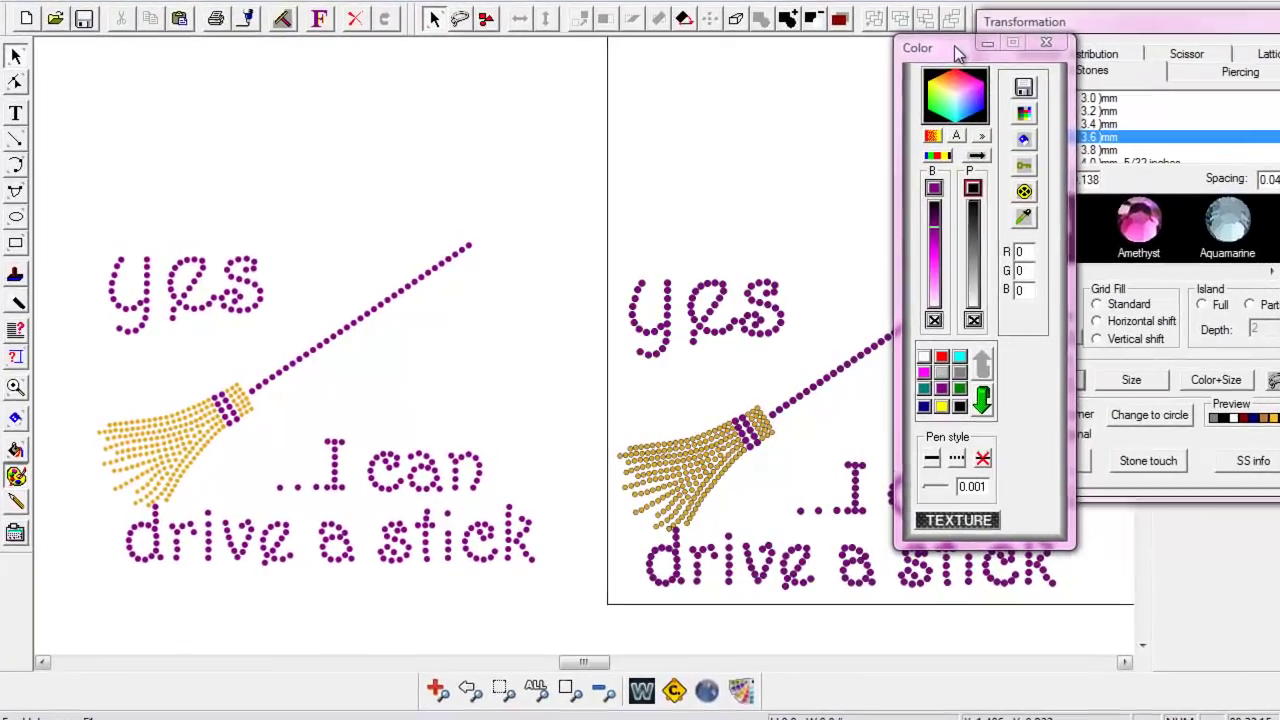
Move the Color panel to the right behind the Transformation panel and nudge the horizontal scroll
drag(925, 78, 1123, 42)
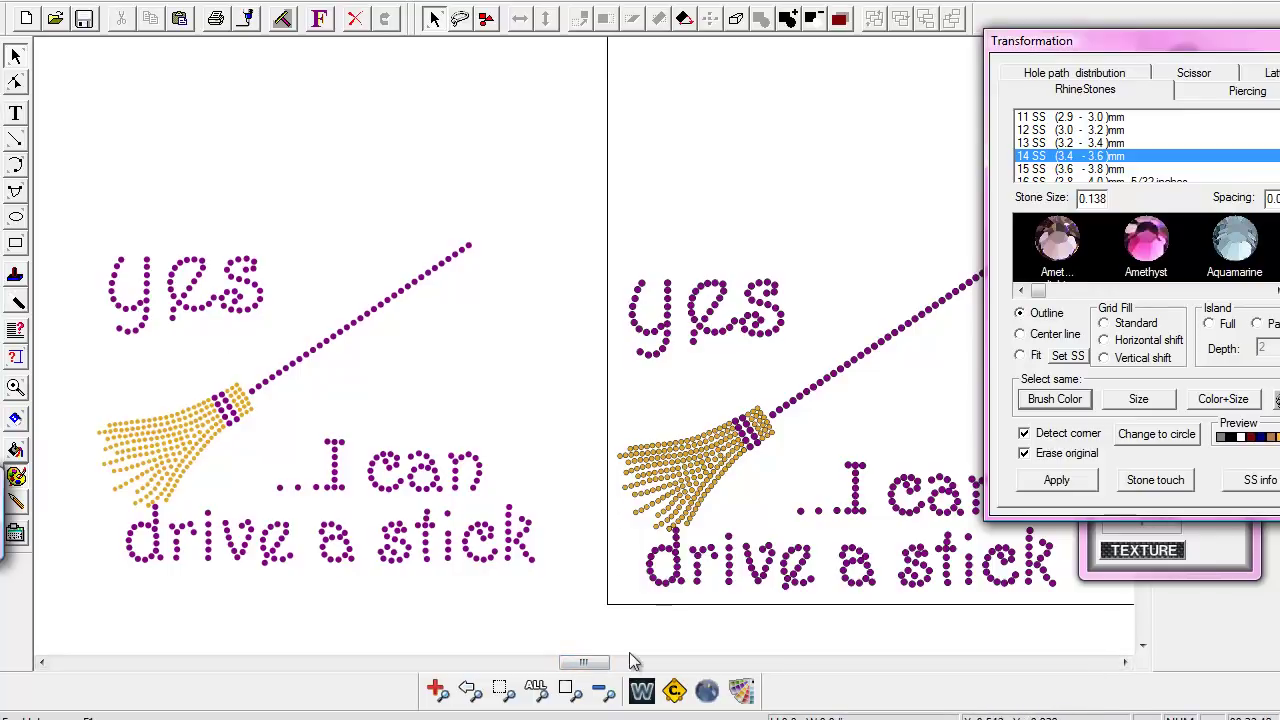
drag(590, 664, 601, 672)
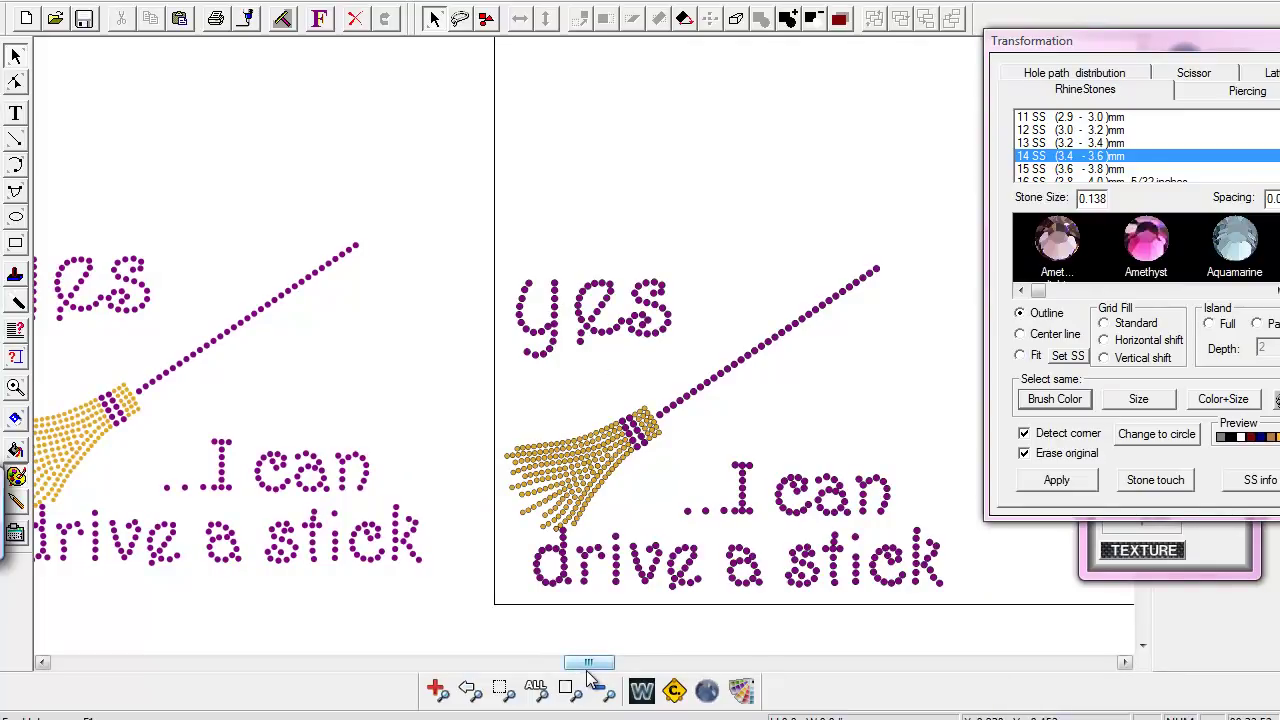
Zoom in on the letter 'y' until a single stone fills the view
click(15, 387)
drag(488, 258, 567, 382)
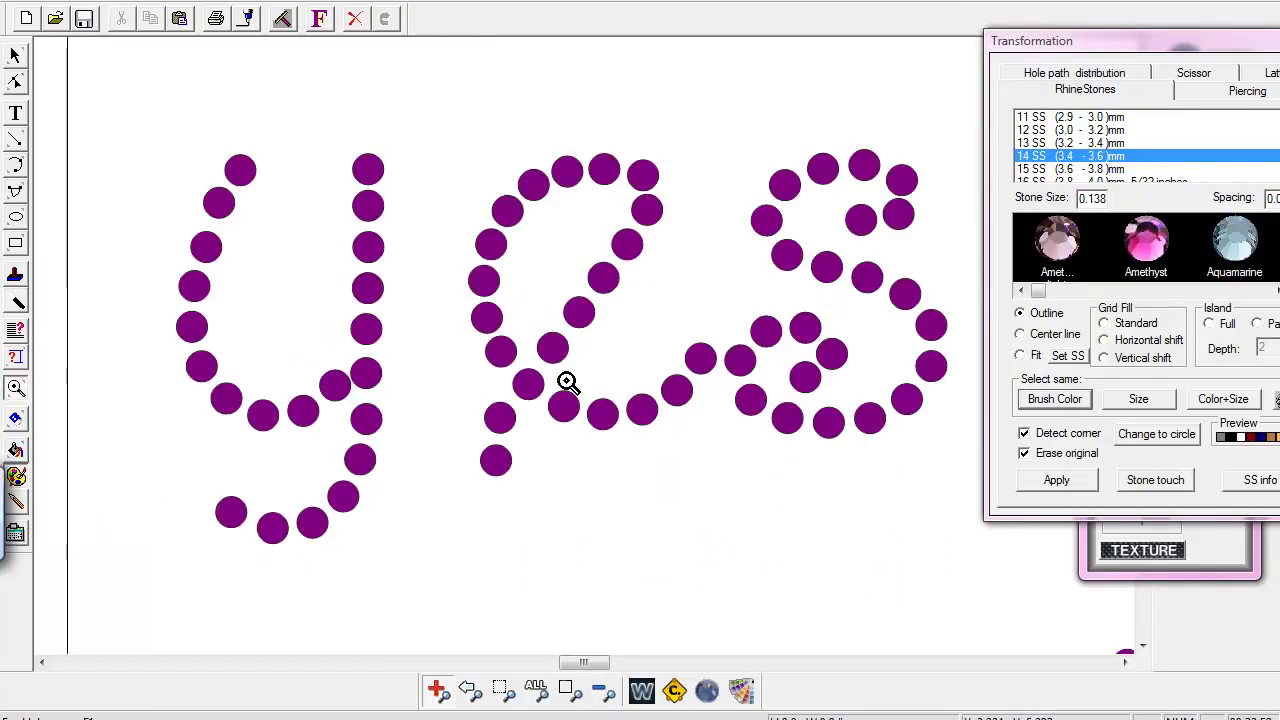
drag(321, 298, 397, 349)
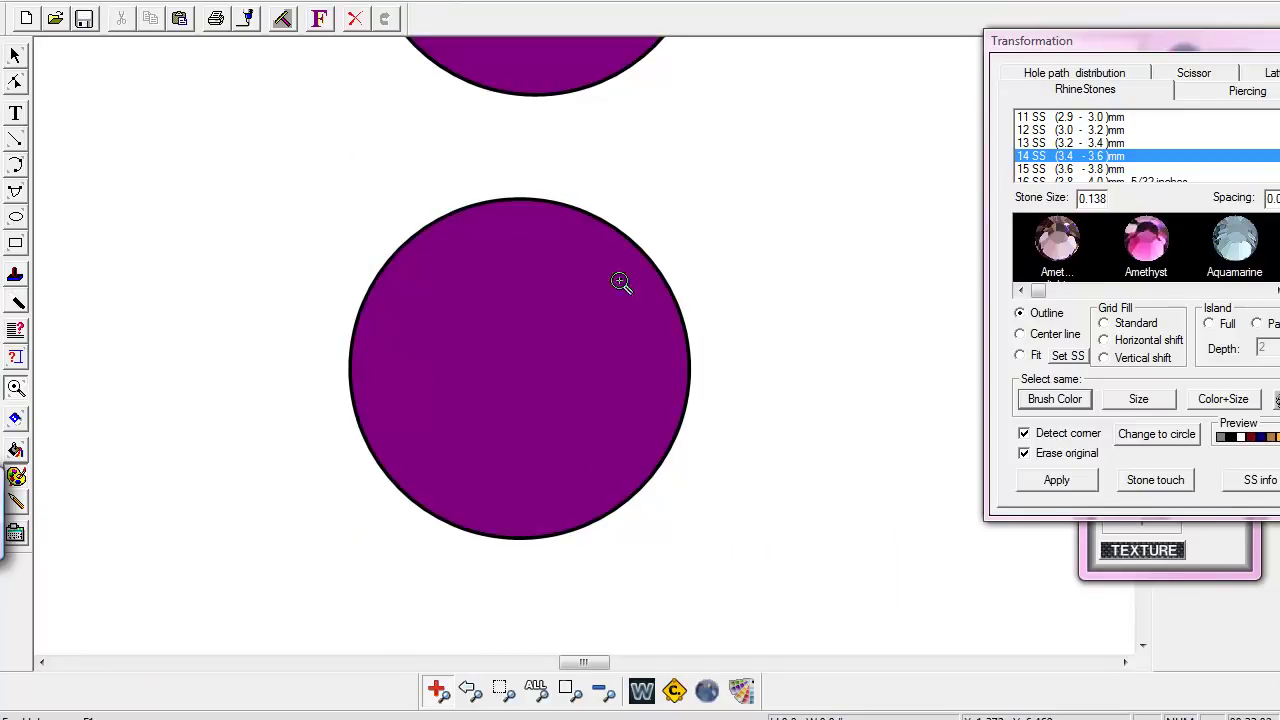
Bring the Color panel forward and test the outline pen width at 0.121, then reset it to 0.001
click(15, 56)
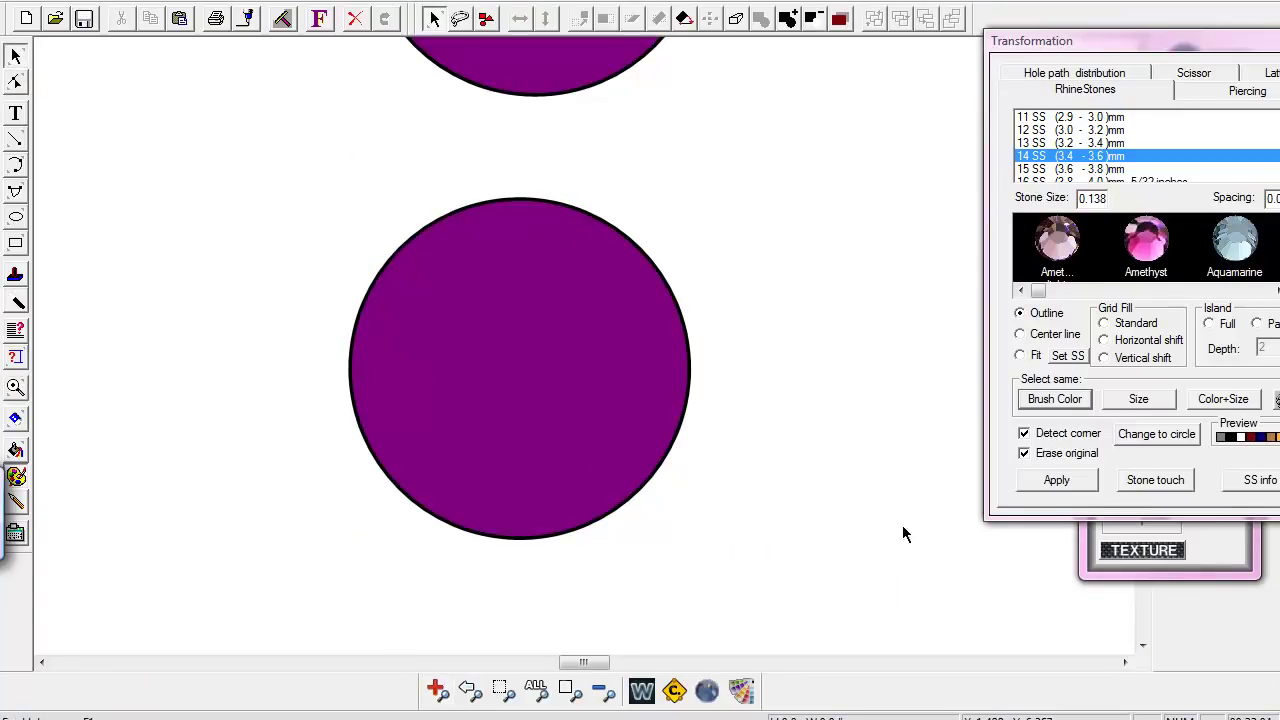
click(1199, 551)
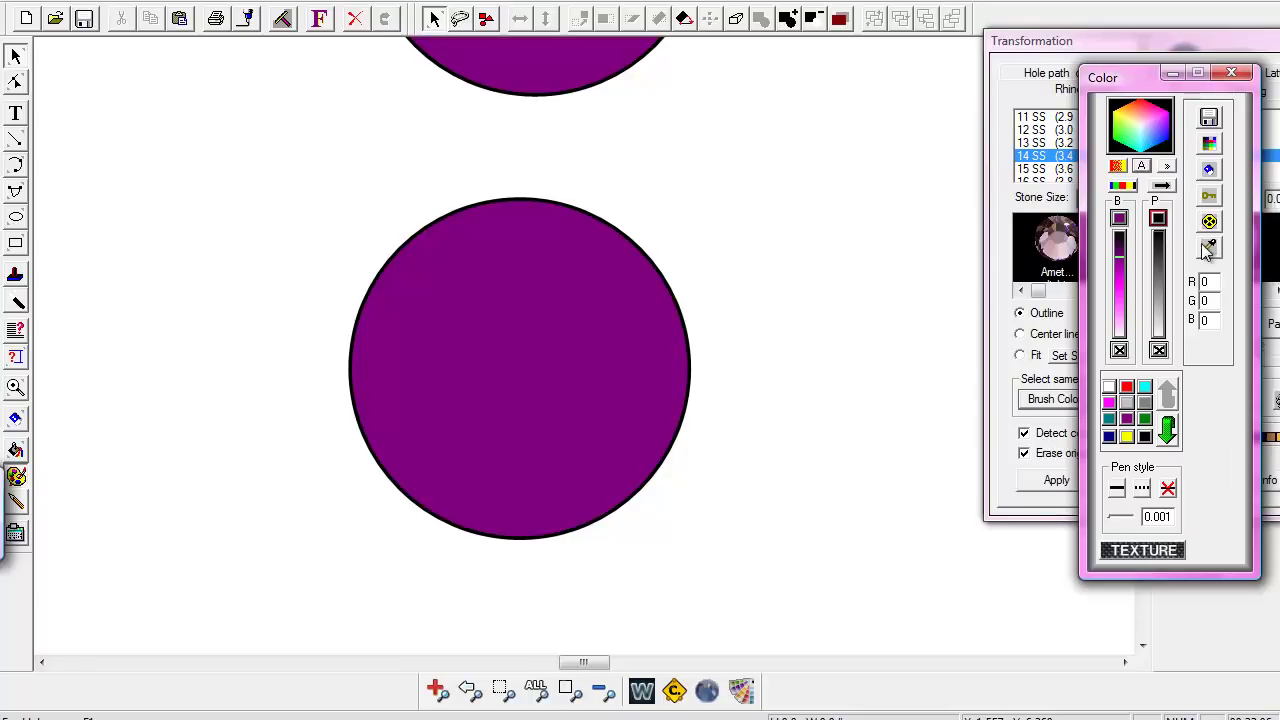
drag(1152, 78, 1015, 117)
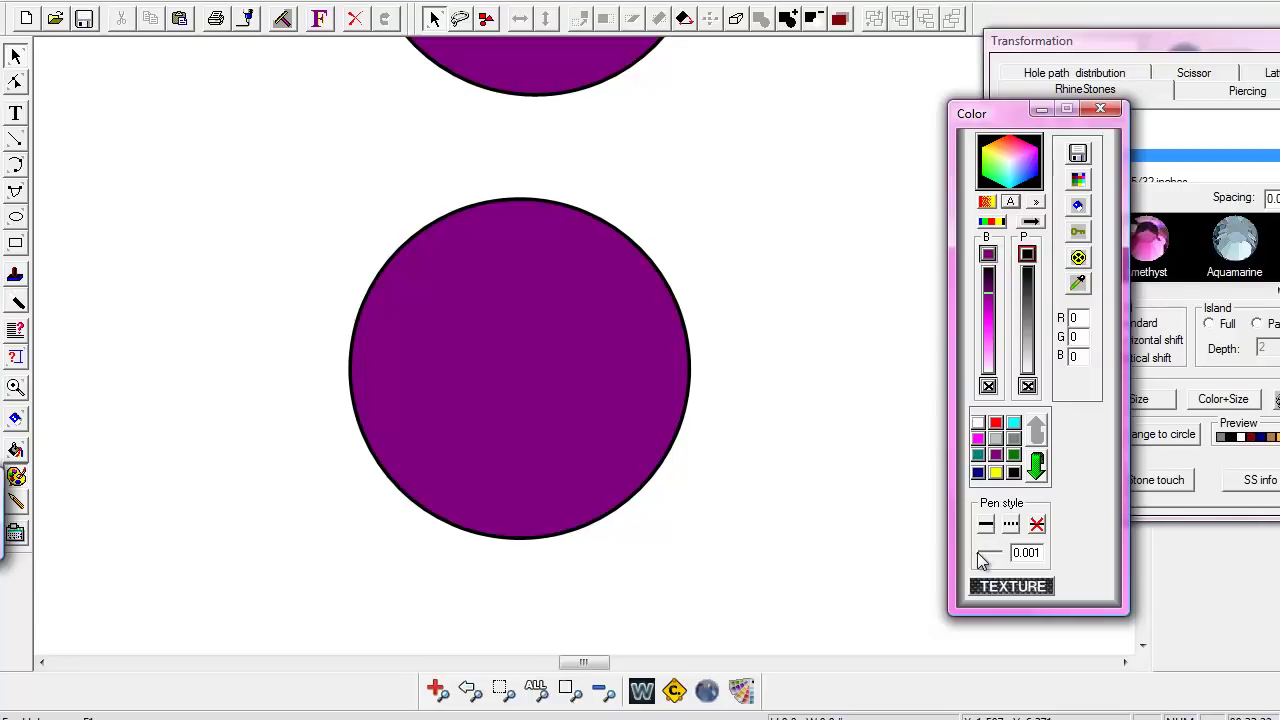
drag(982, 560, 986, 560)
drag(976, 552, 973, 551)
Zoom back out, scroll to the gold broom stones and zoom in closely on them
click(602, 693)
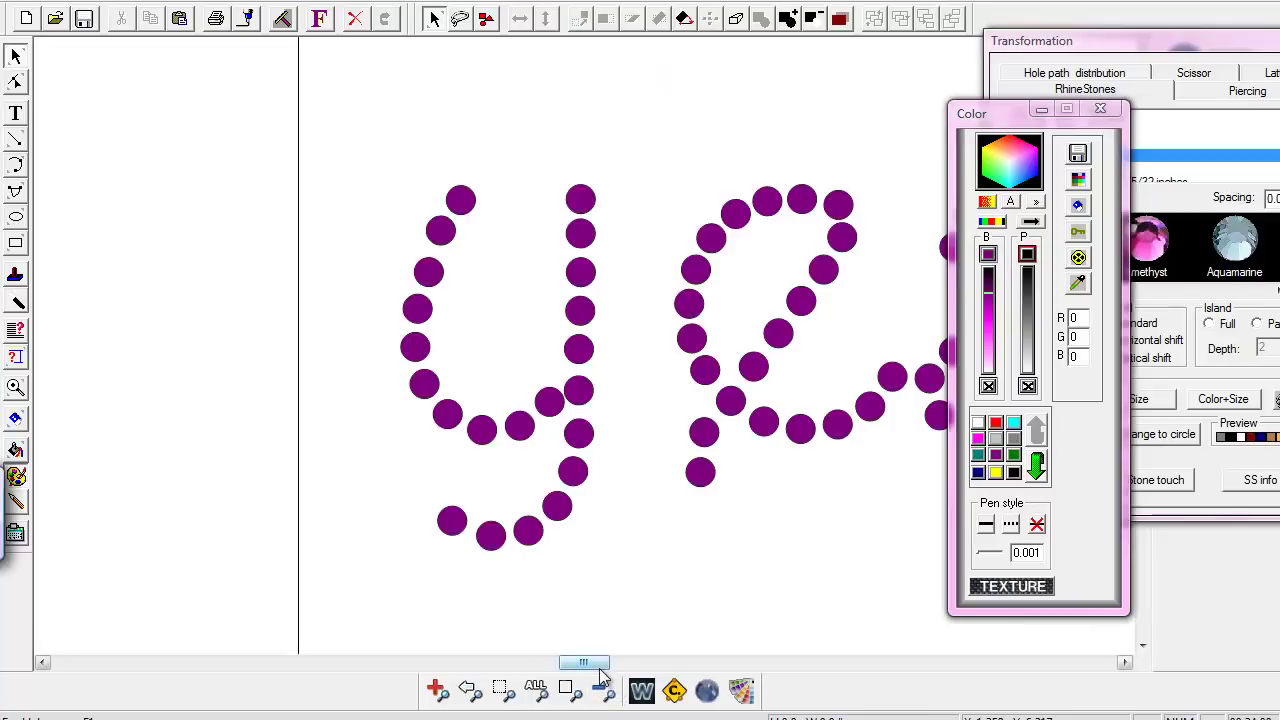
click(1143, 647)
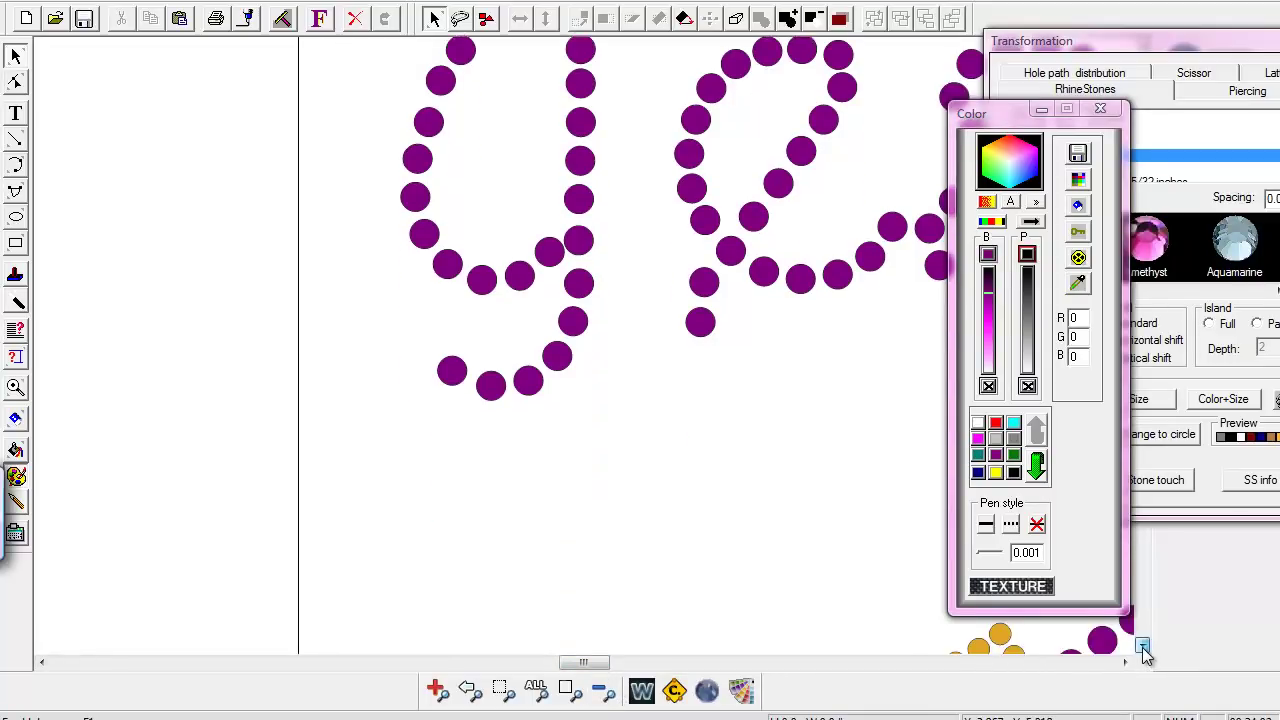
click(1143, 647)
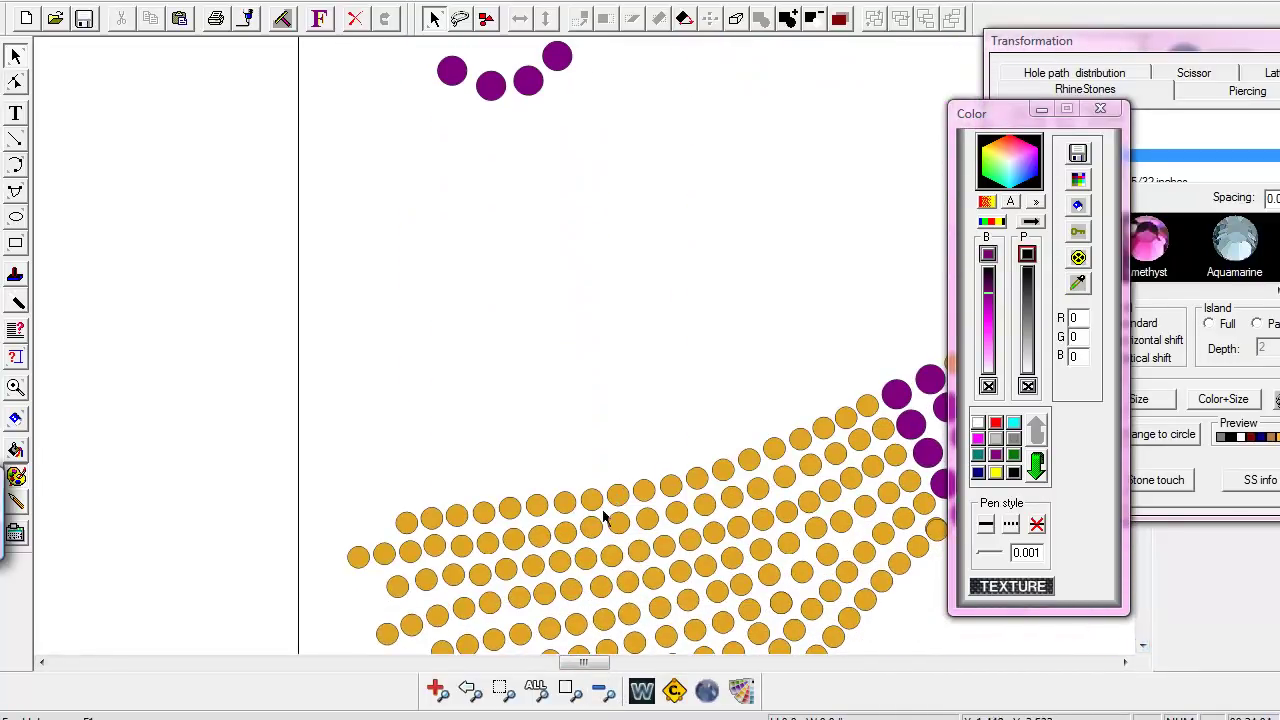
click(15, 389)
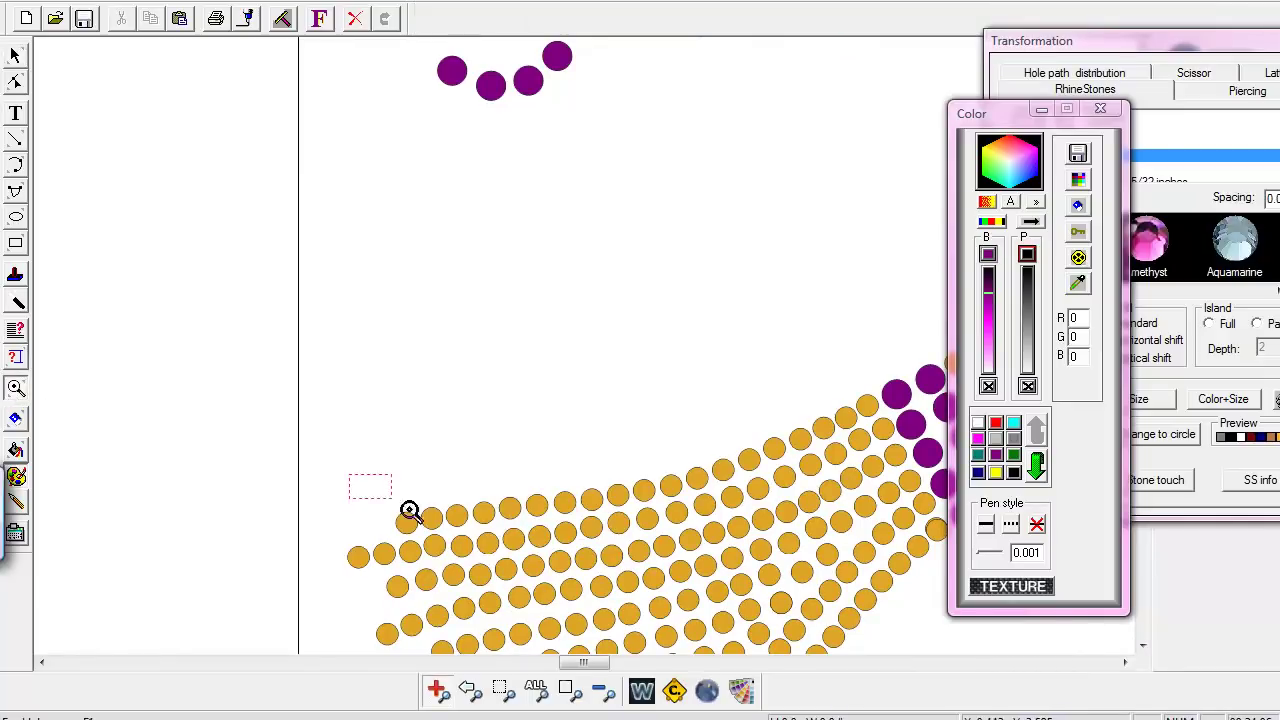
click(482, 552)
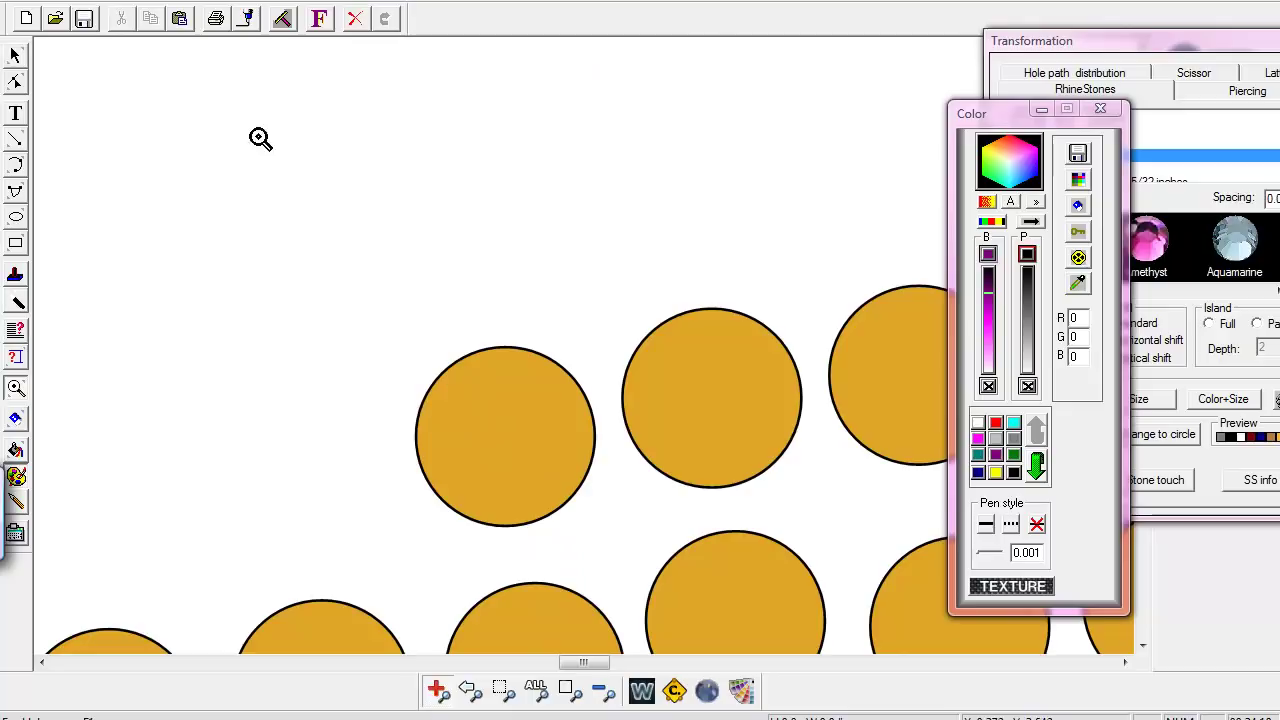
Preview the cut for the black outline layer and the gold broom layer, dismissing duplicate-path warnings
click(249, 24)
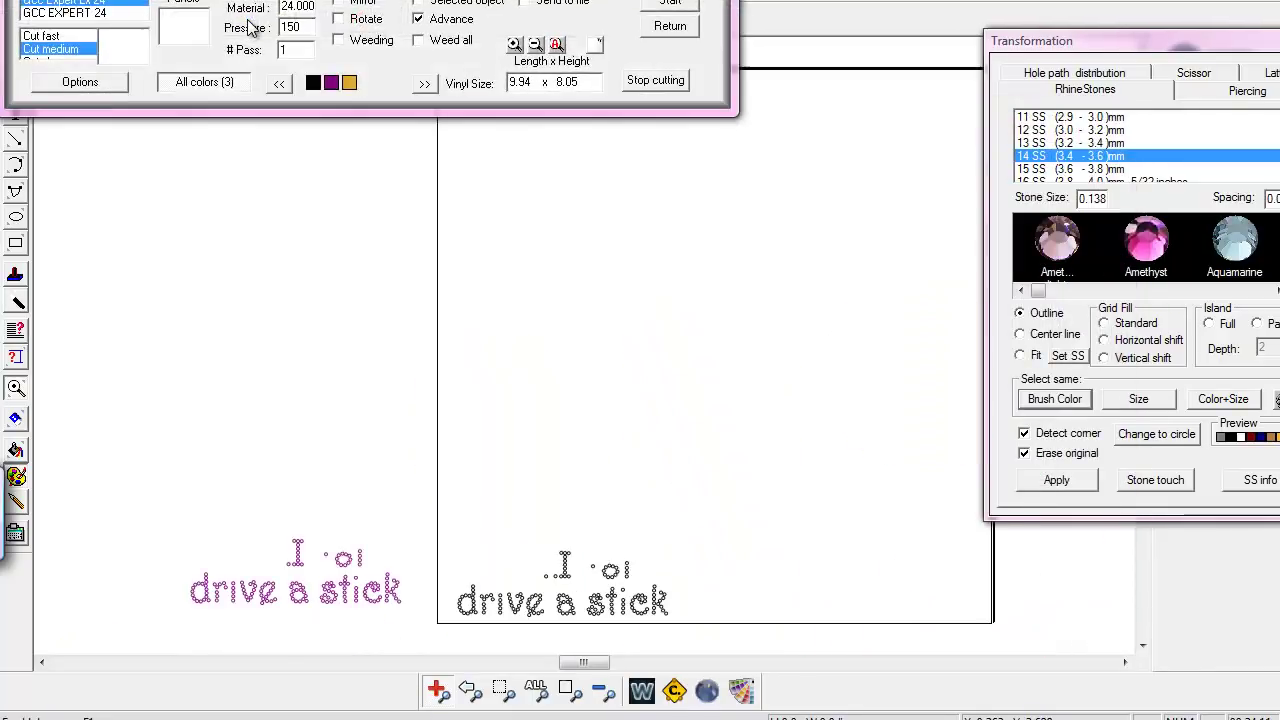
click(546, 95)
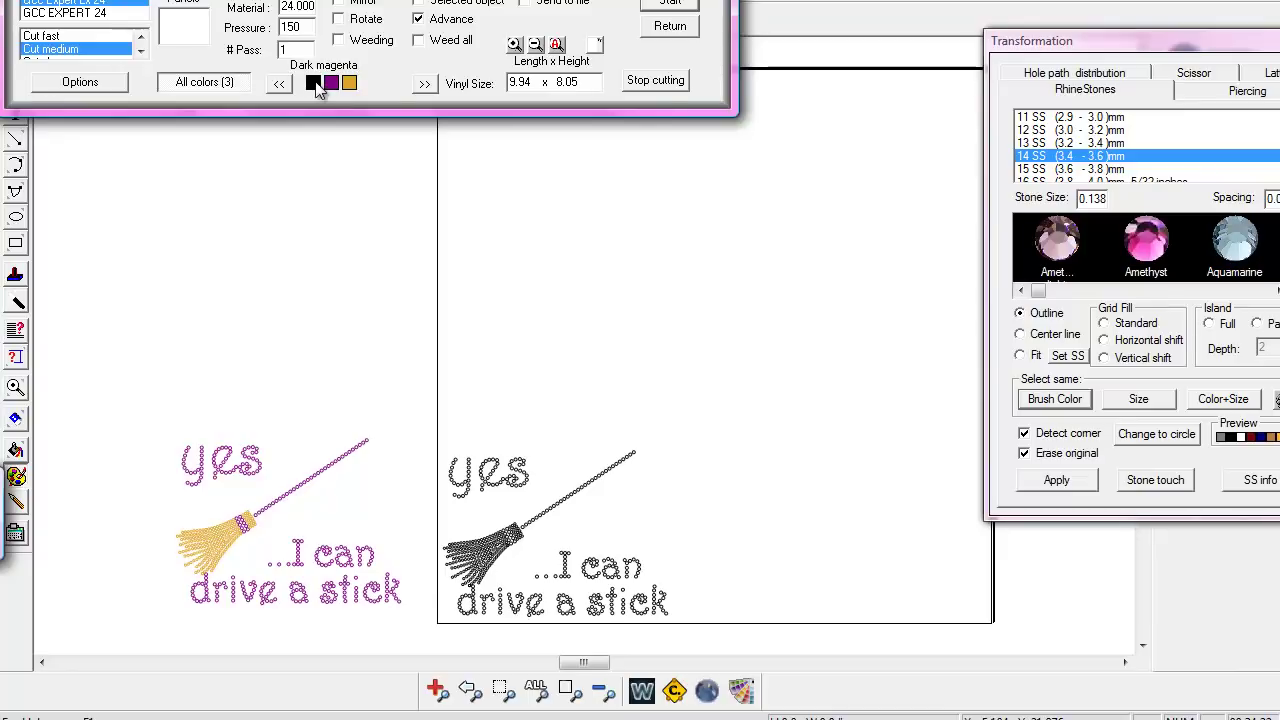
click(314, 85)
click(540, 92)
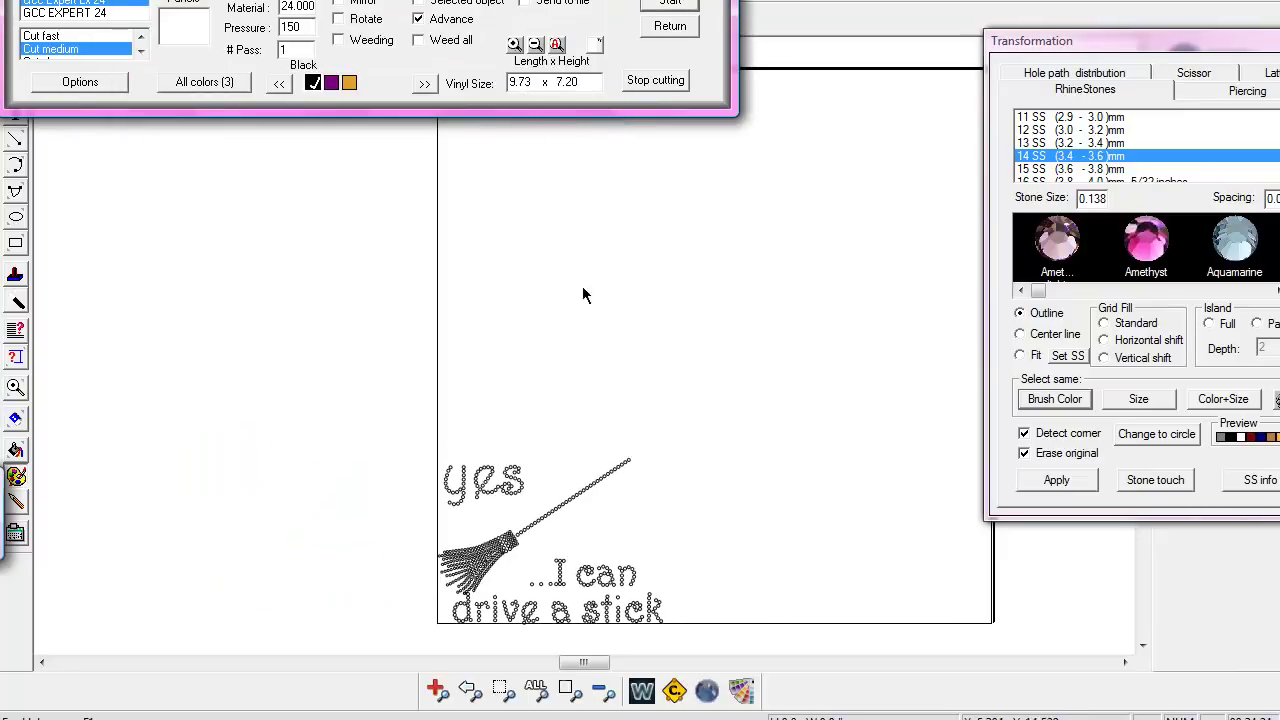
click(348, 84)
click(517, 94)
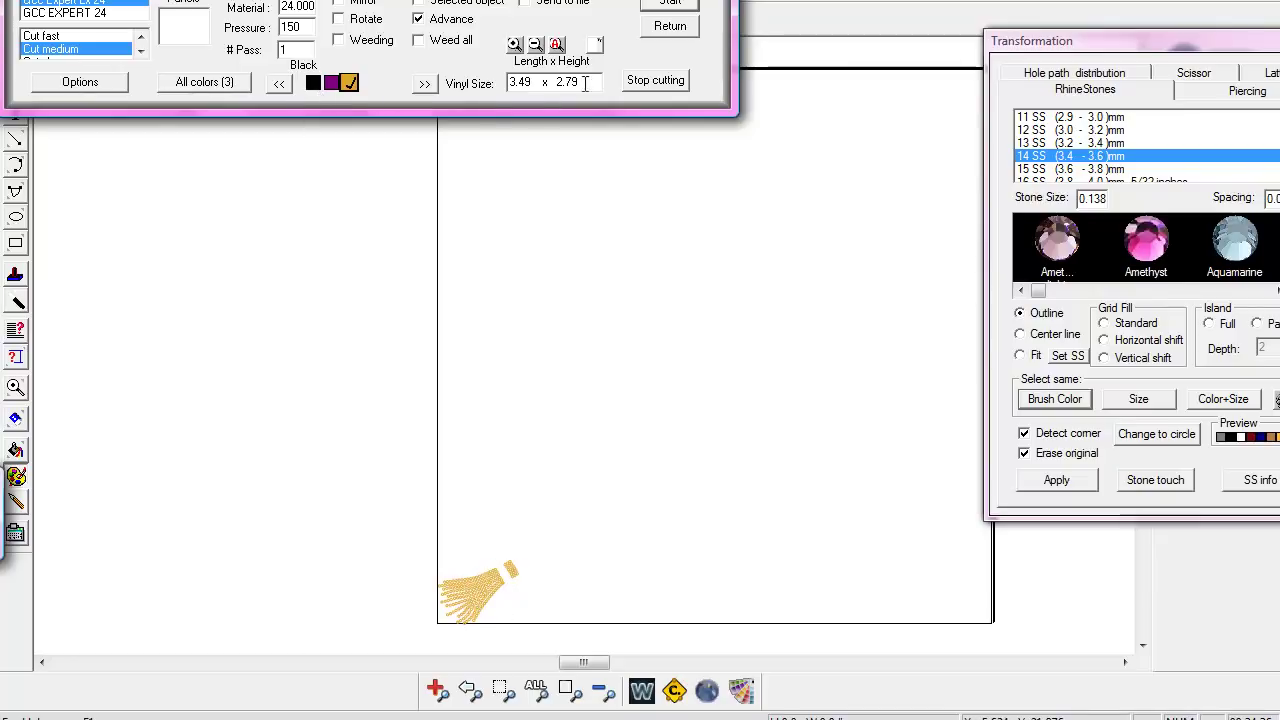
click(655, 33)
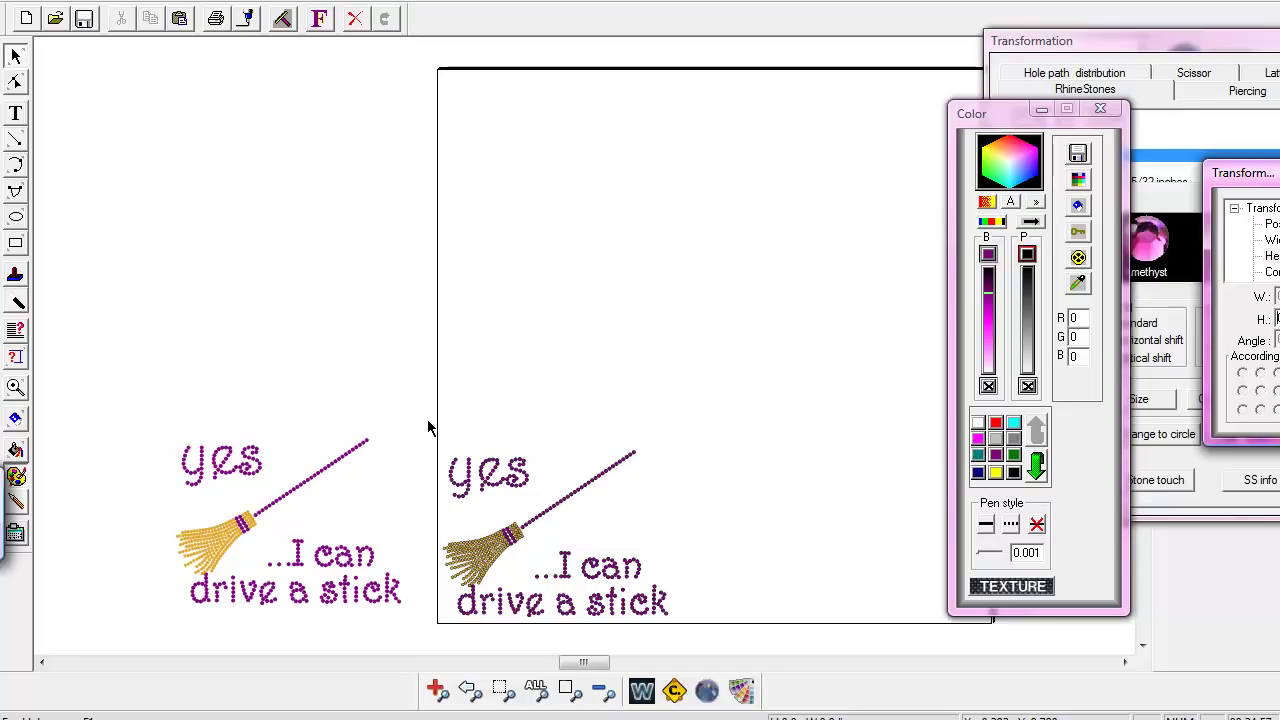
Scroll both broom designs into view and remove the black outline from the right-hand copy
drag(429, 423, 704, 648)
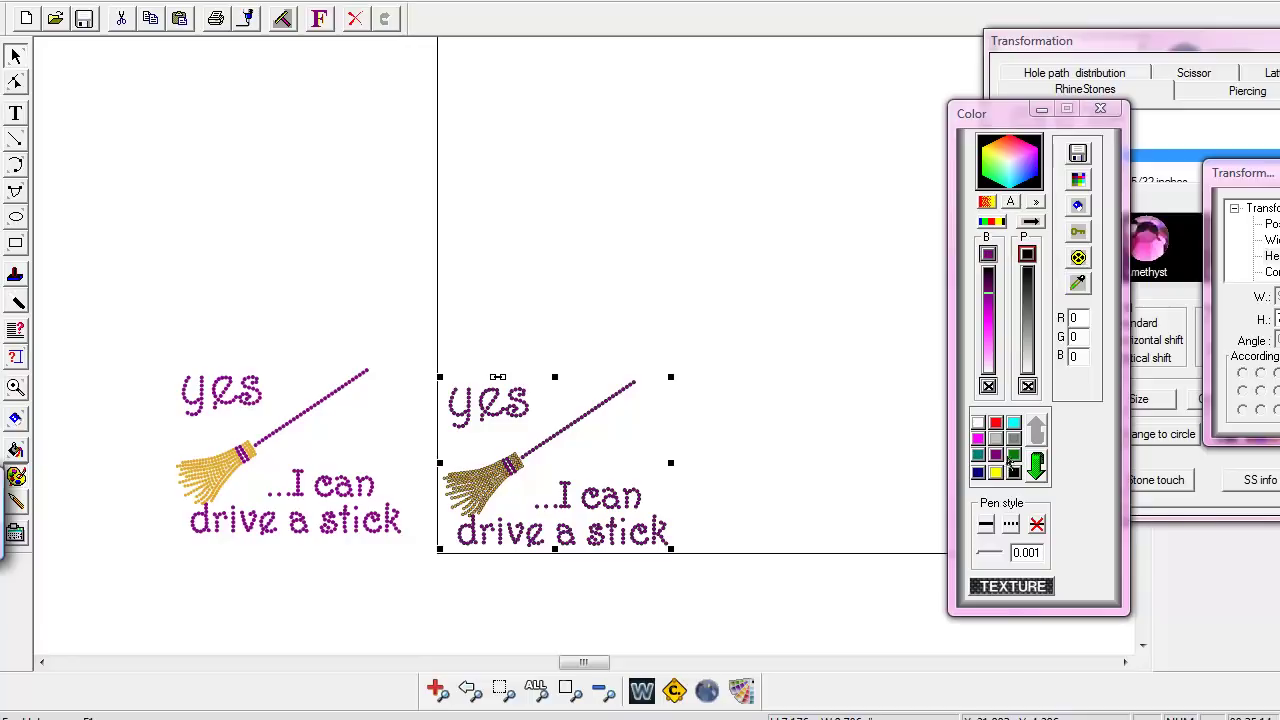
click(1037, 526)
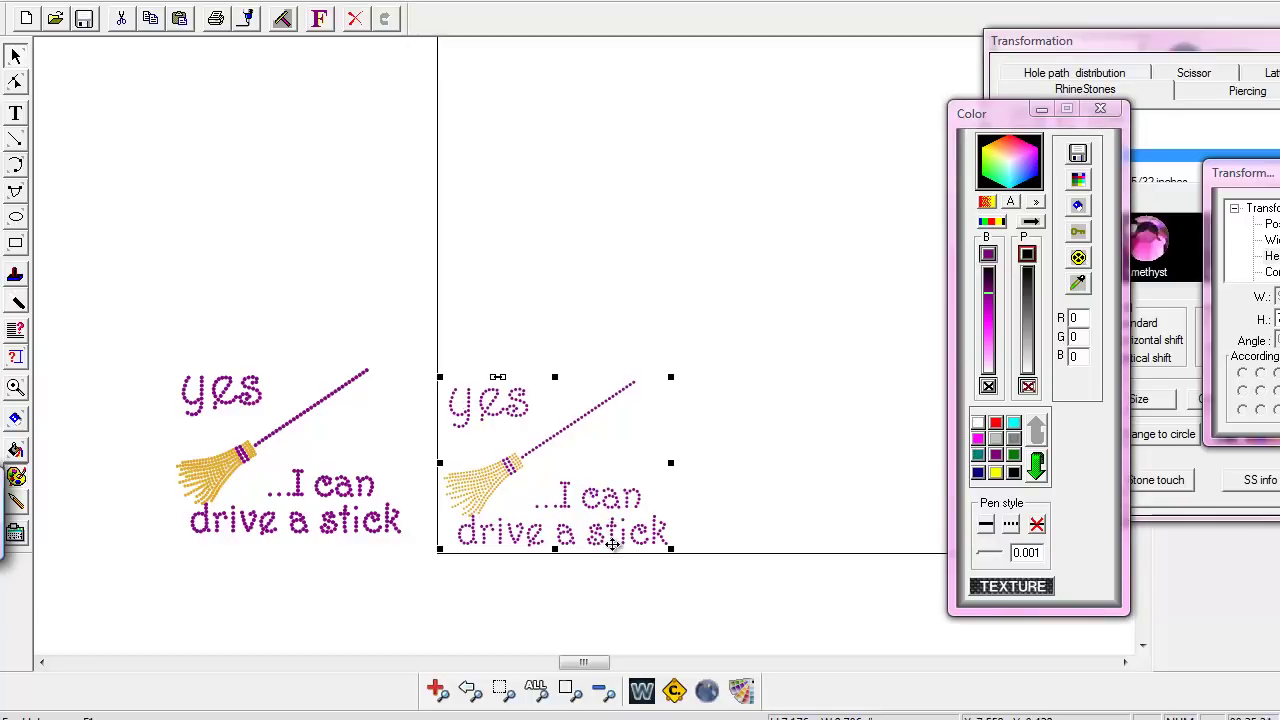
drag(586, 662, 578, 668)
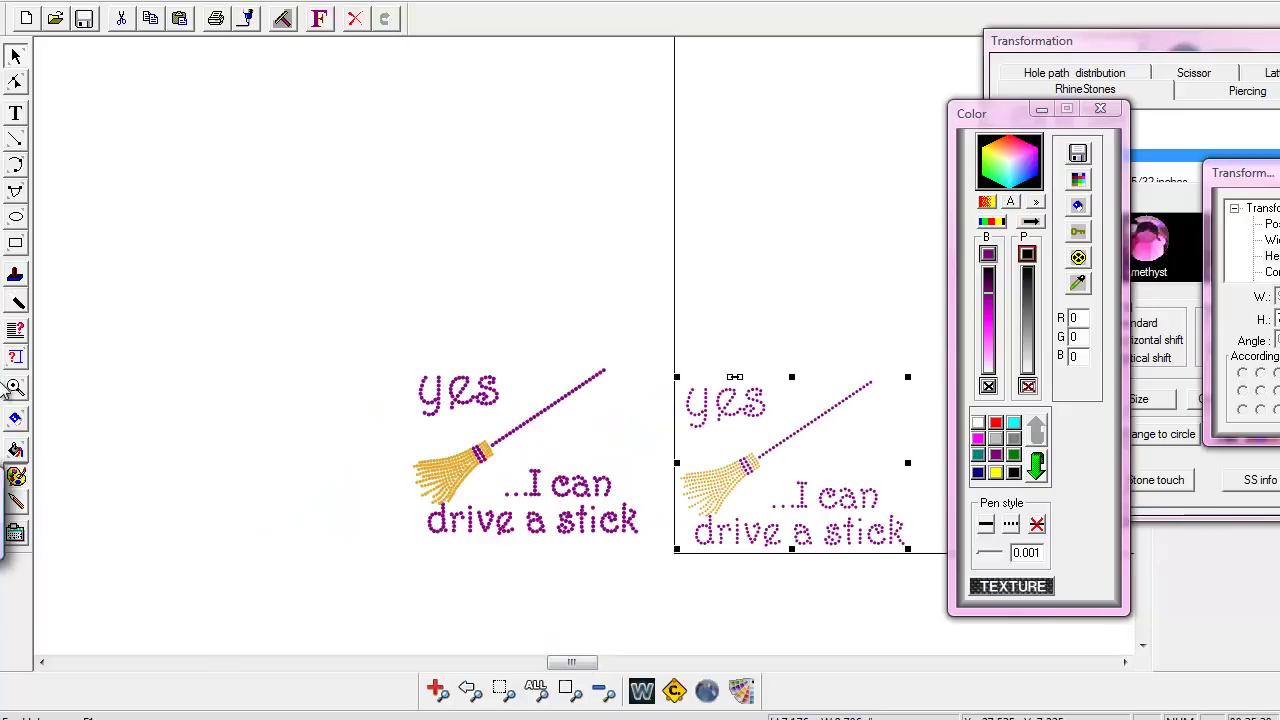
click(15, 387)
Zoom closely on the stones of 'yes', then step out to show 'I can' and 'drive a stick'
drag(391, 369, 474, 441)
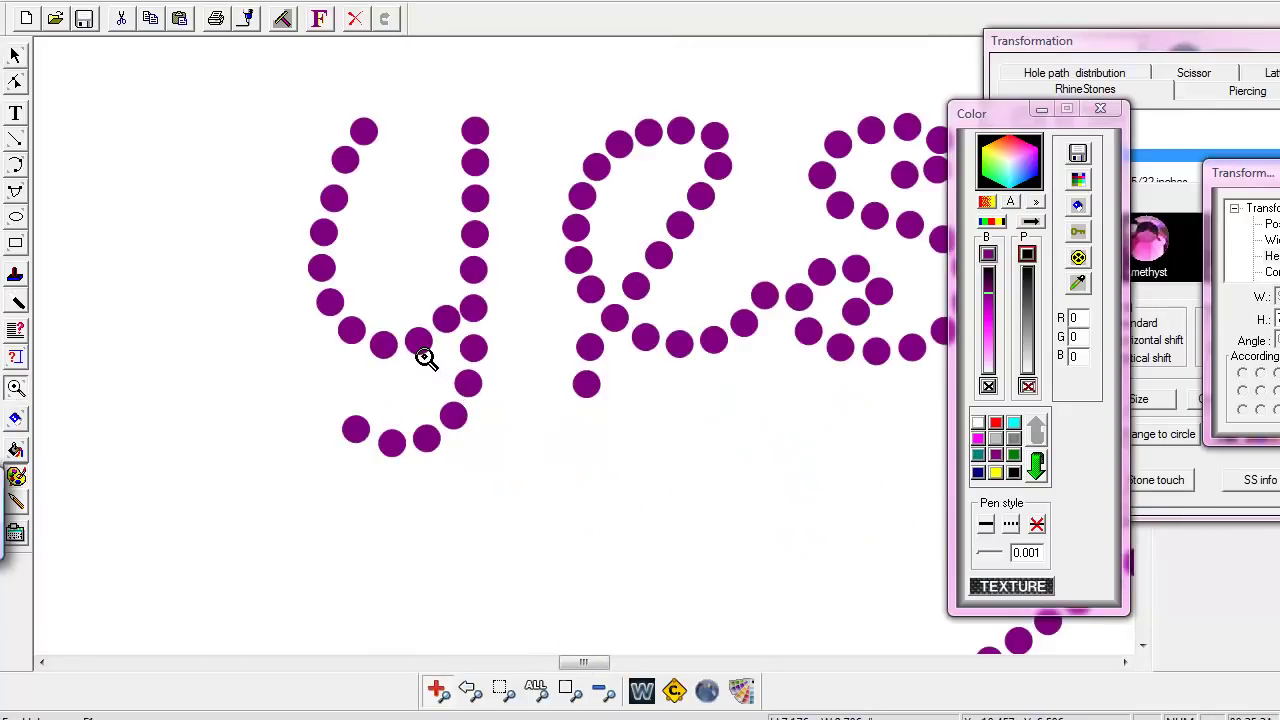
click(603, 693)
drag(586, 664, 592, 666)
click(603, 693)
click(603, 693)
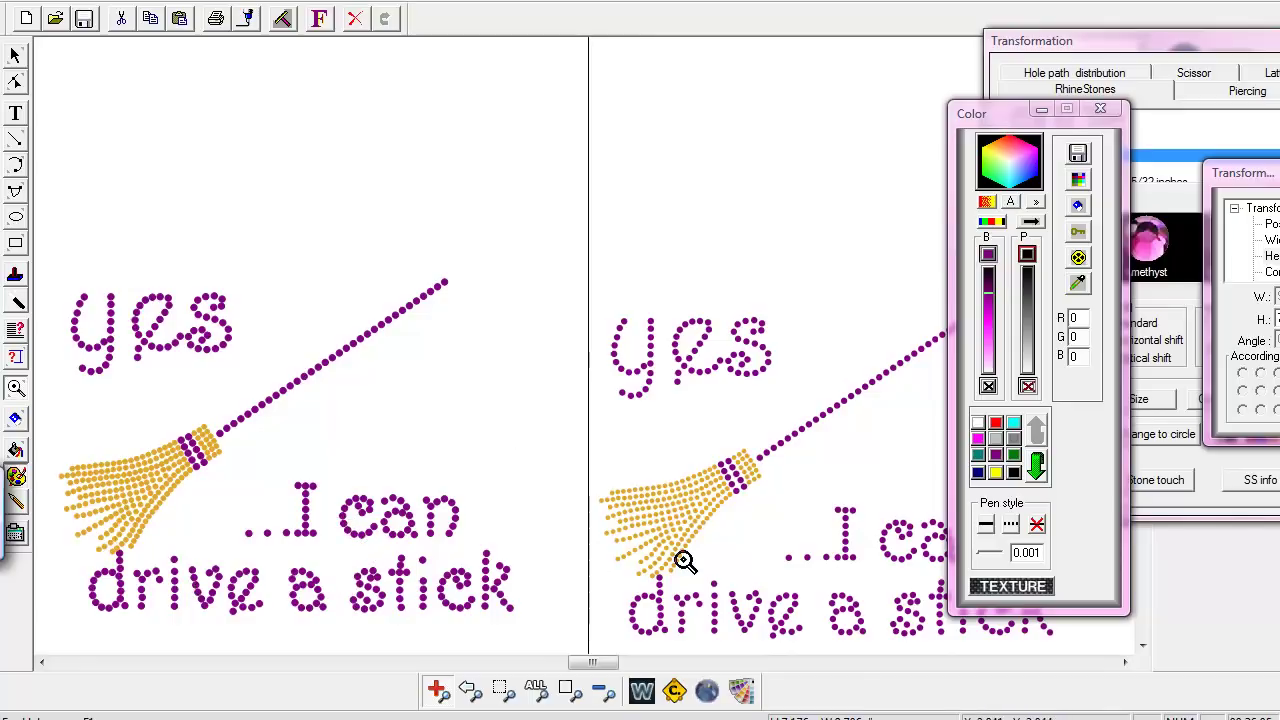
Select the right broom design to compare it, then clear the selection
drag(590, 663, 605, 665)
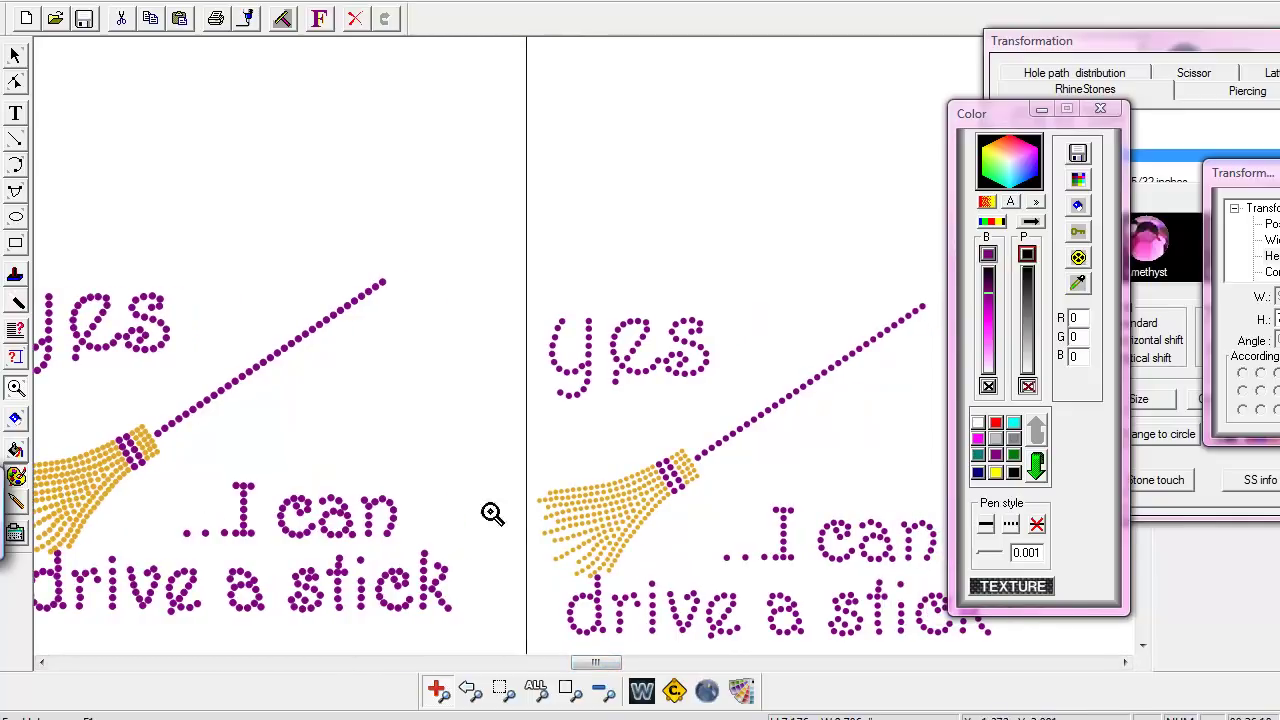
click(12, 55)
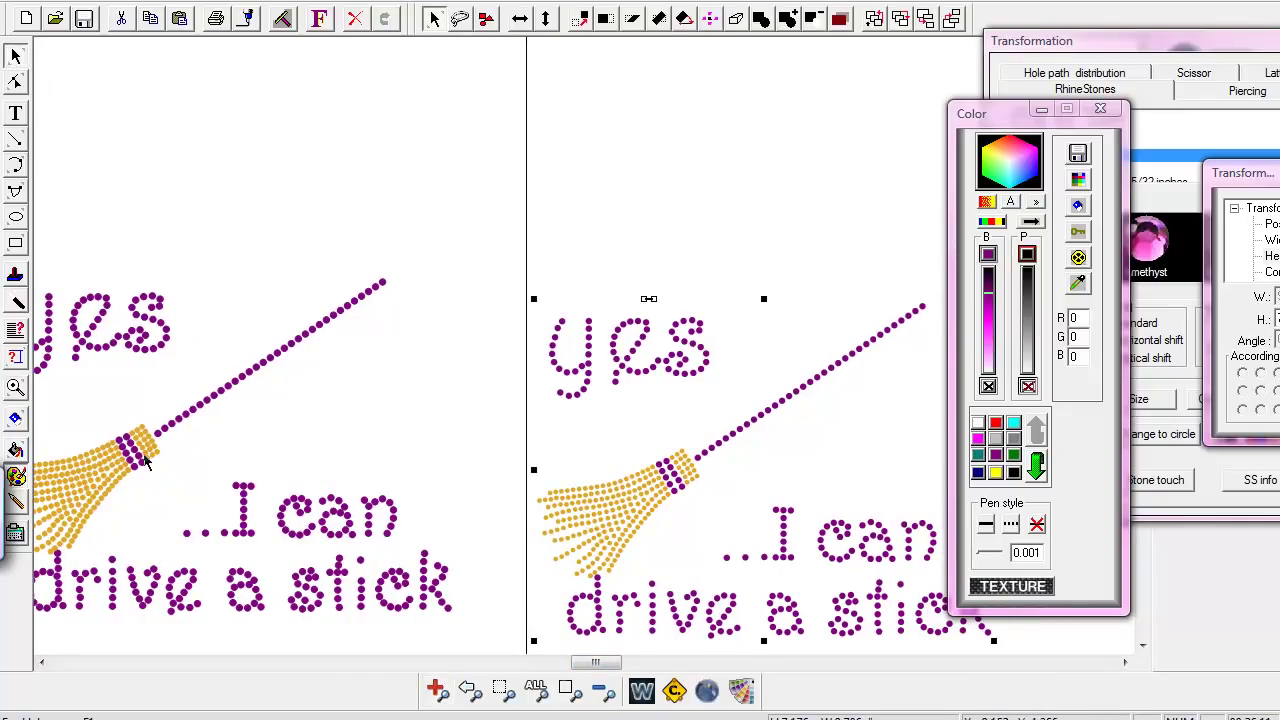
click(235, 279)
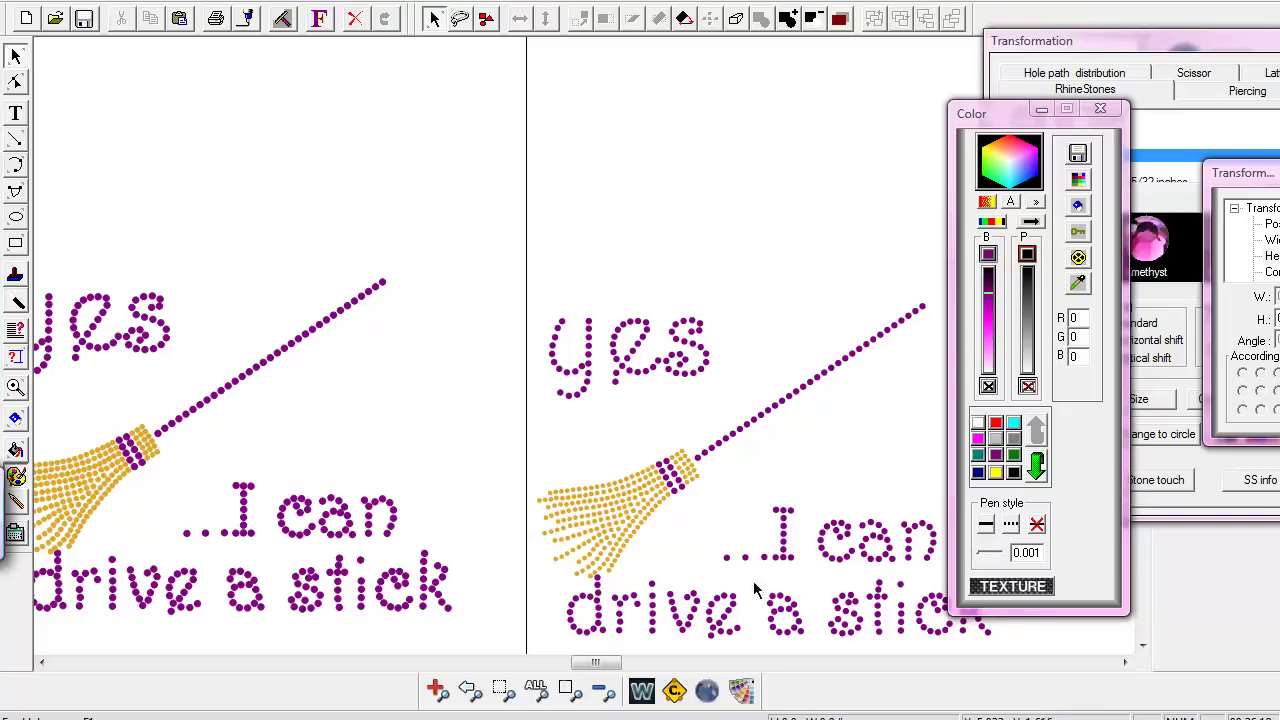
drag(592, 668, 597, 668)
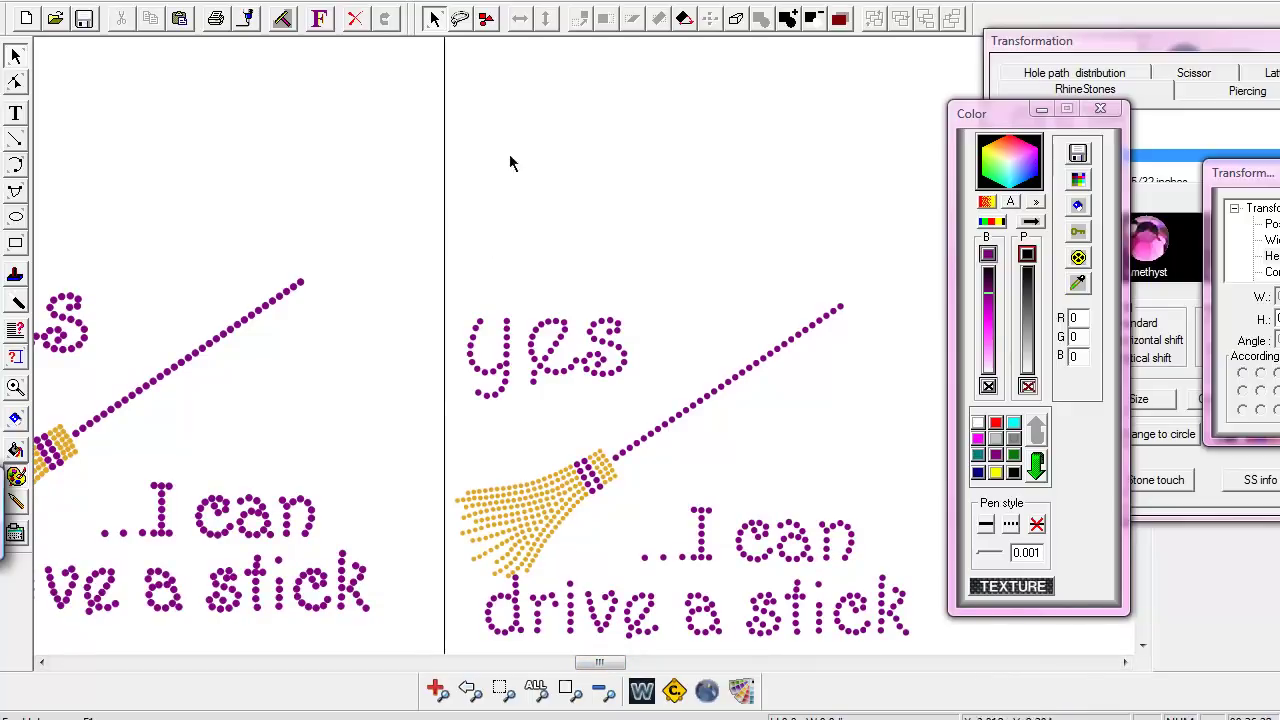
Preview the cut for the dark magenta stones and then the gold broom stones, then return
click(248, 28)
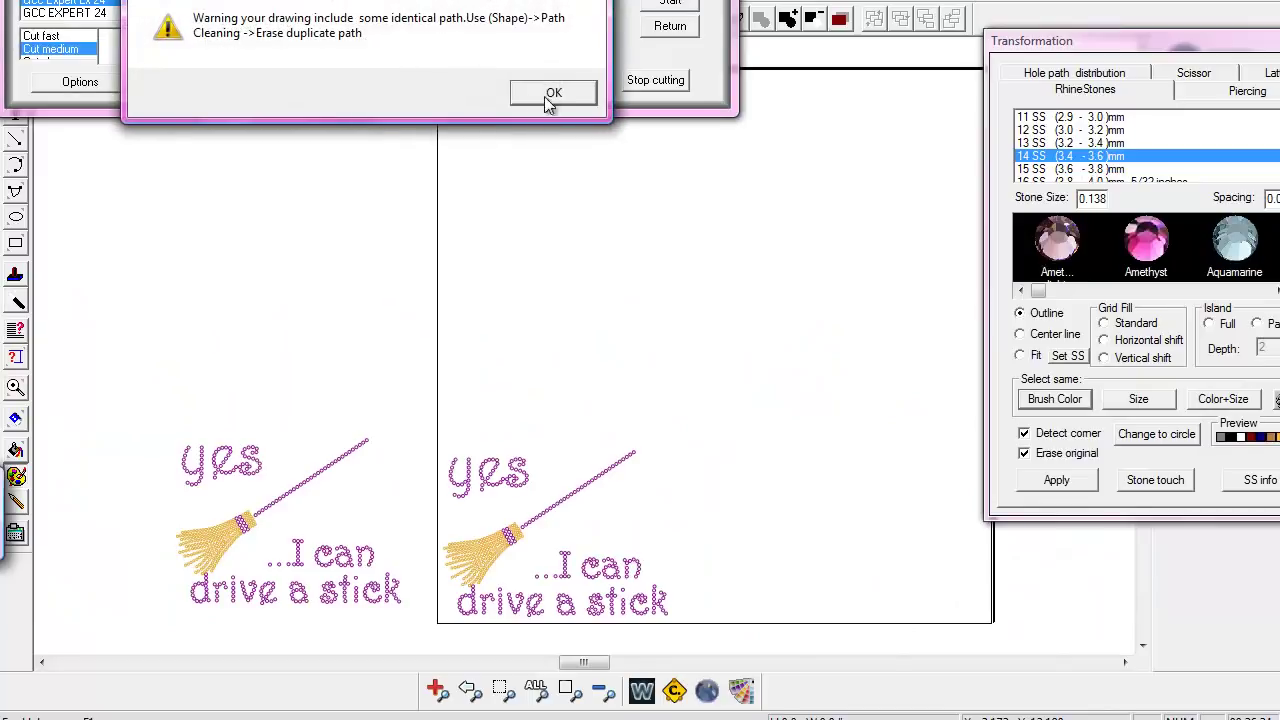
click(550, 95)
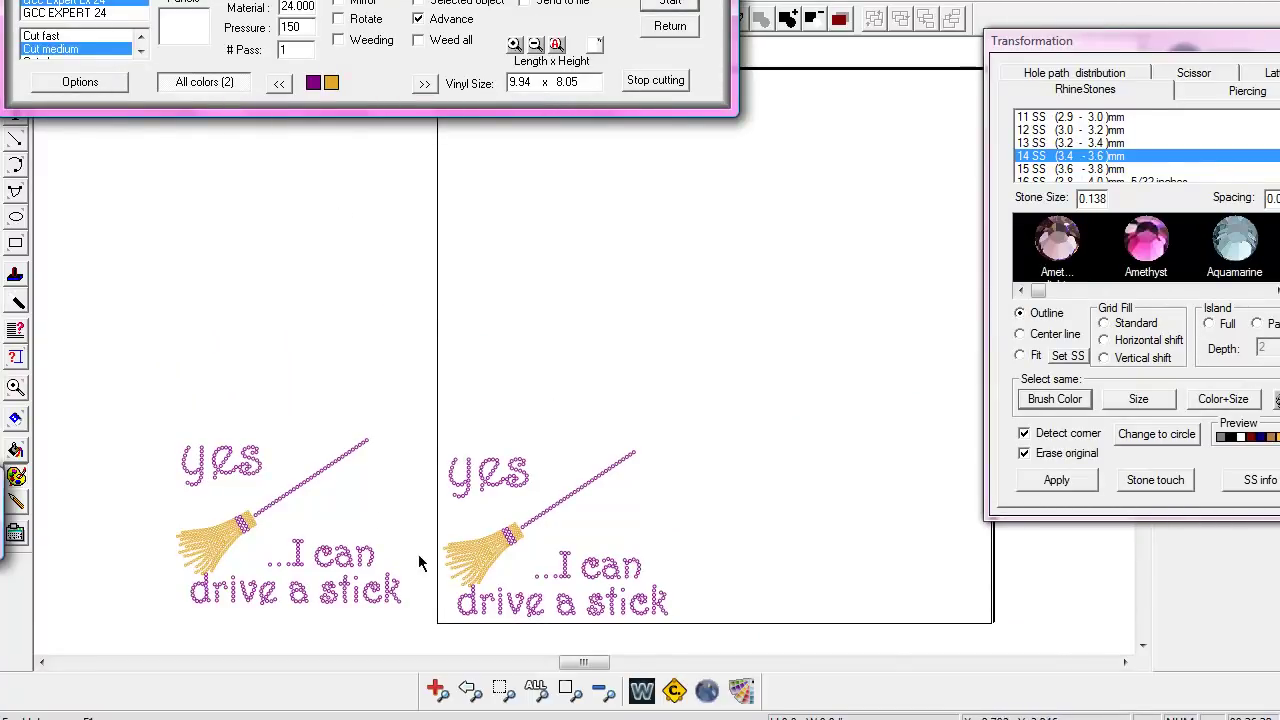
click(313, 84)
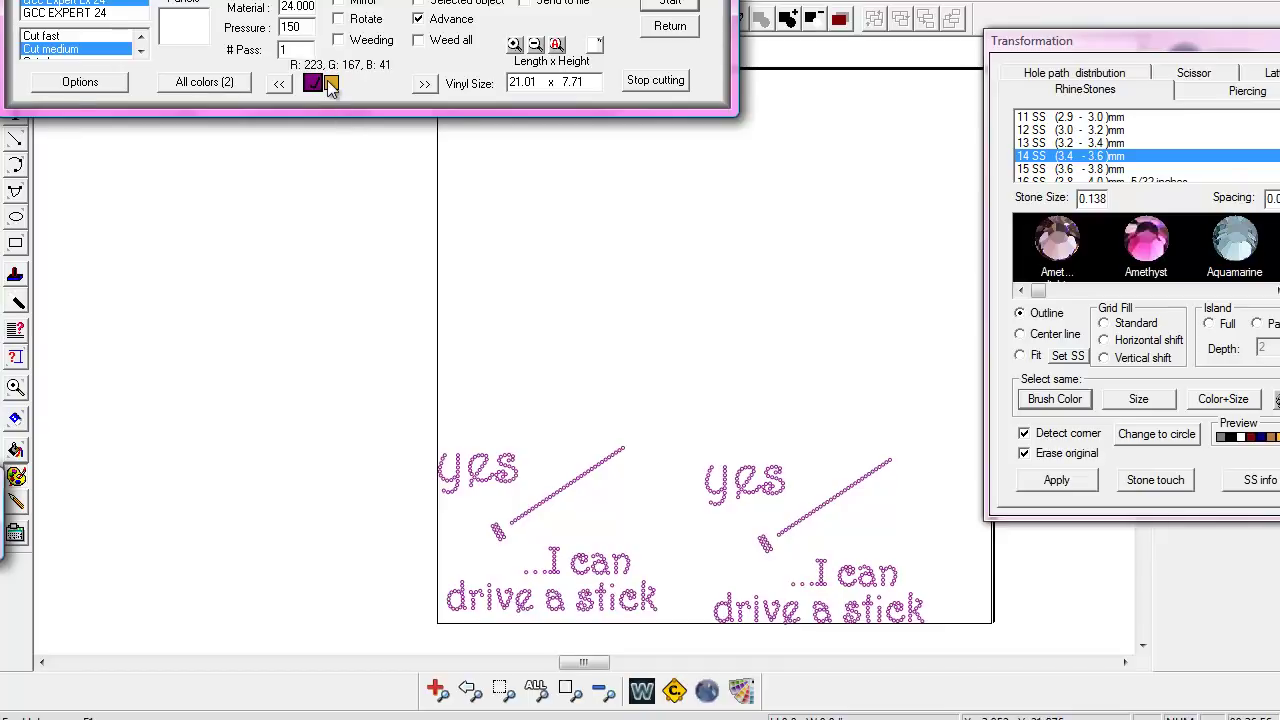
click(331, 82)
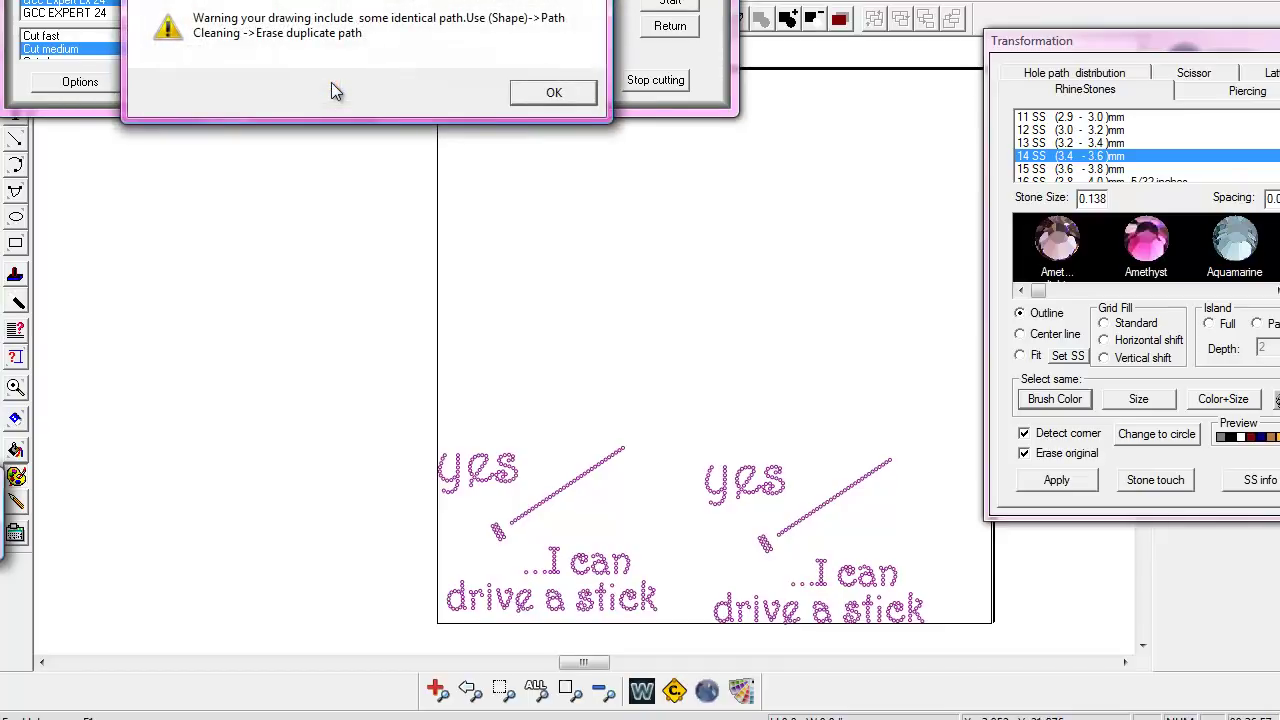
click(556, 95)
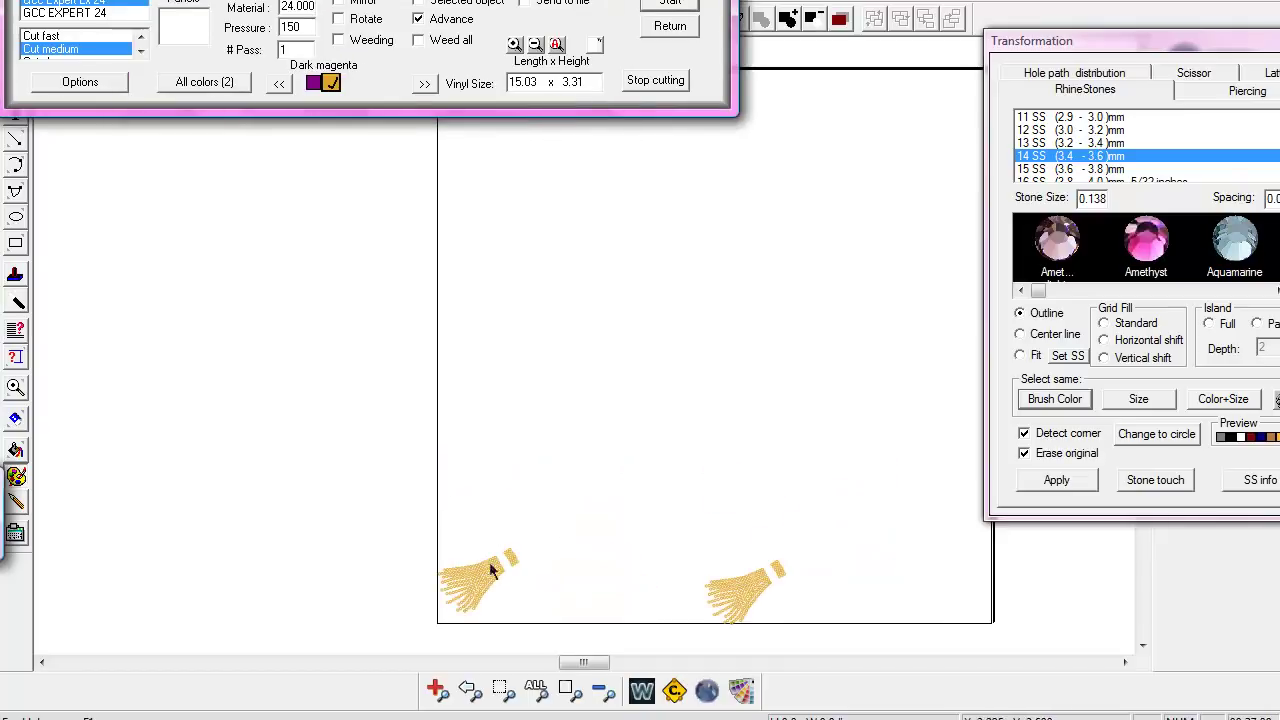
click(679, 34)
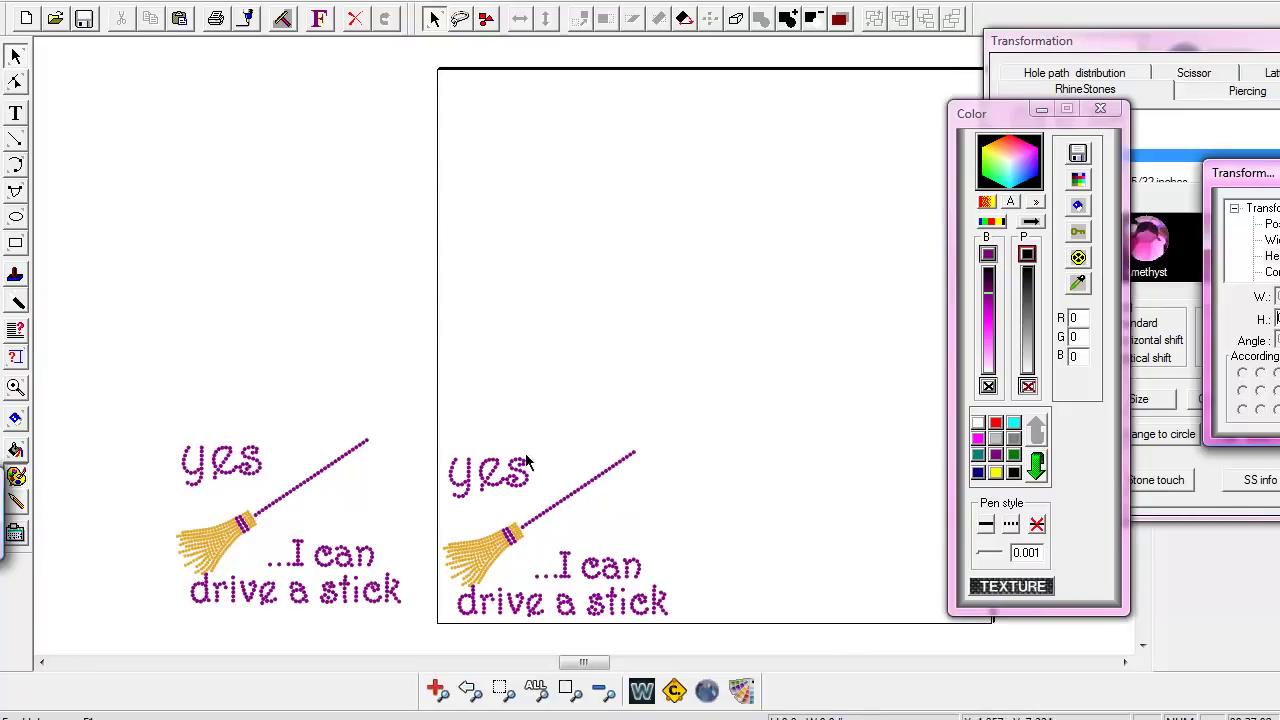
Set both broom designs to no pen outline, then reselect the right-hand design
drag(165, 398, 775, 648)
click(1036, 530)
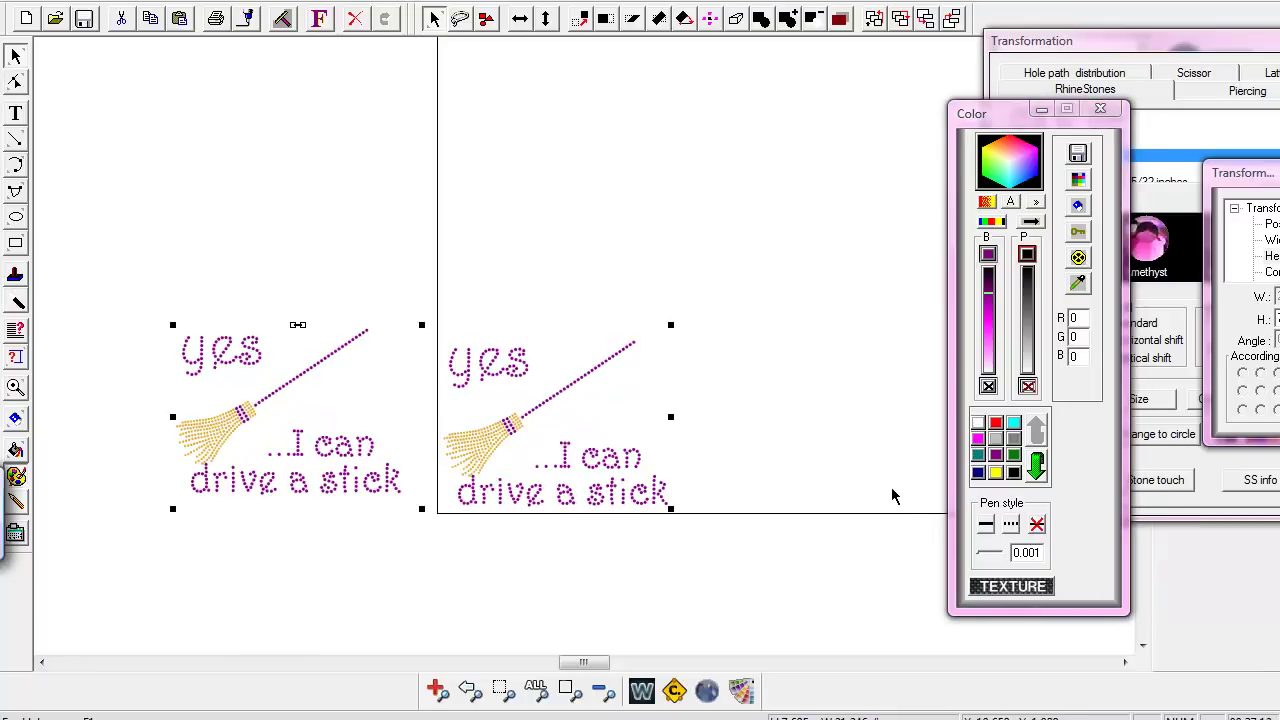
click(500, 297)
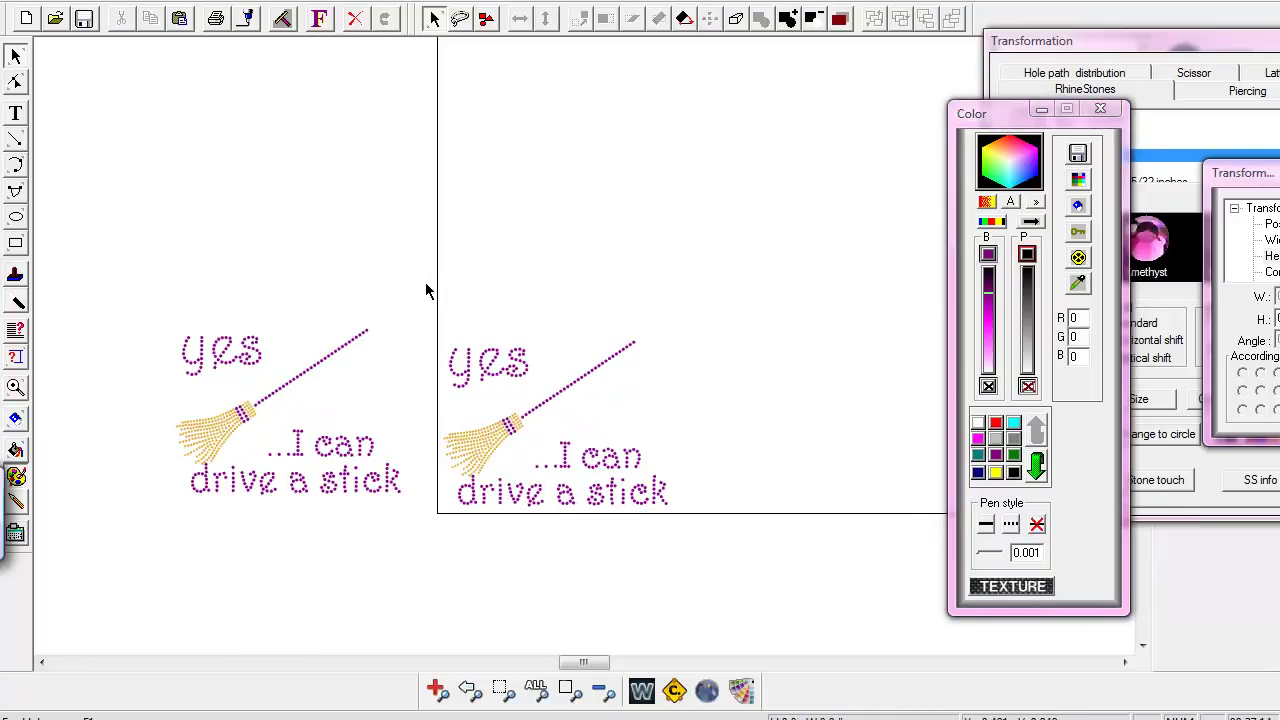
drag(426, 286, 698, 568)
Move the Color panel aside and bring the rhinestone Transformation settings fully into view
click(996, 110)
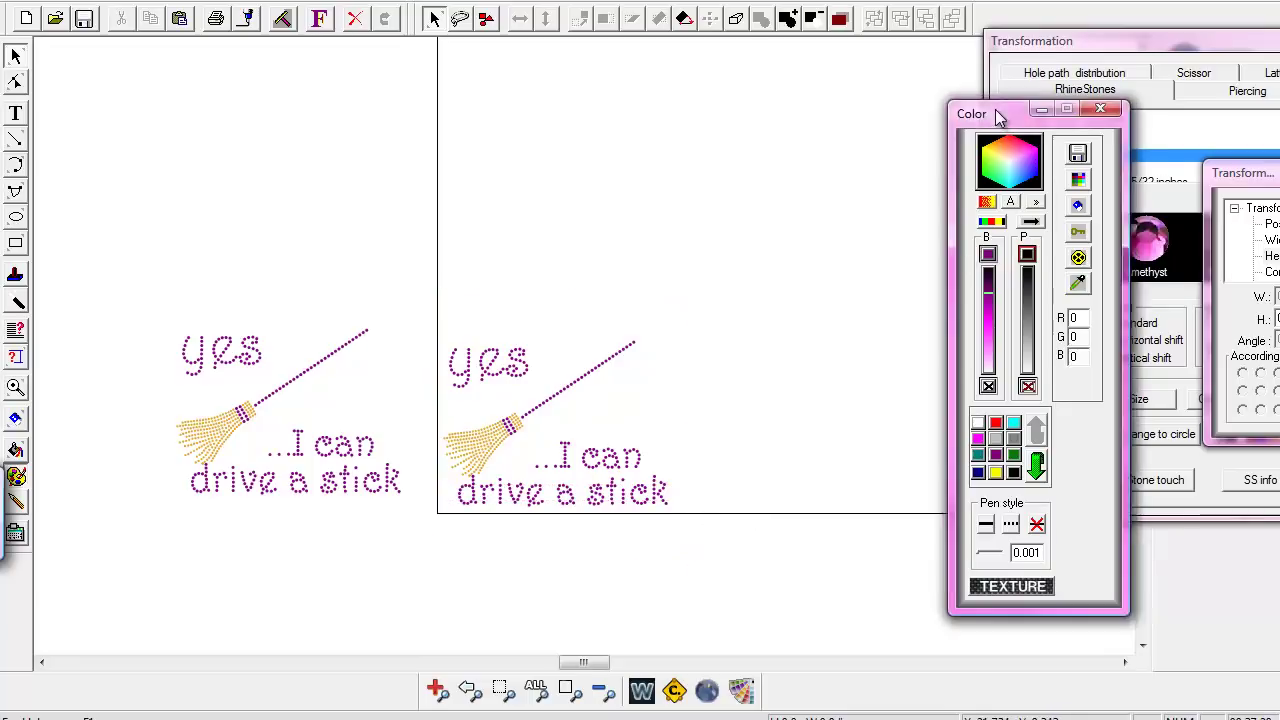
drag(1000, 116, 869, 21)
click(1090, 45)
drag(1158, 48, 918, 44)
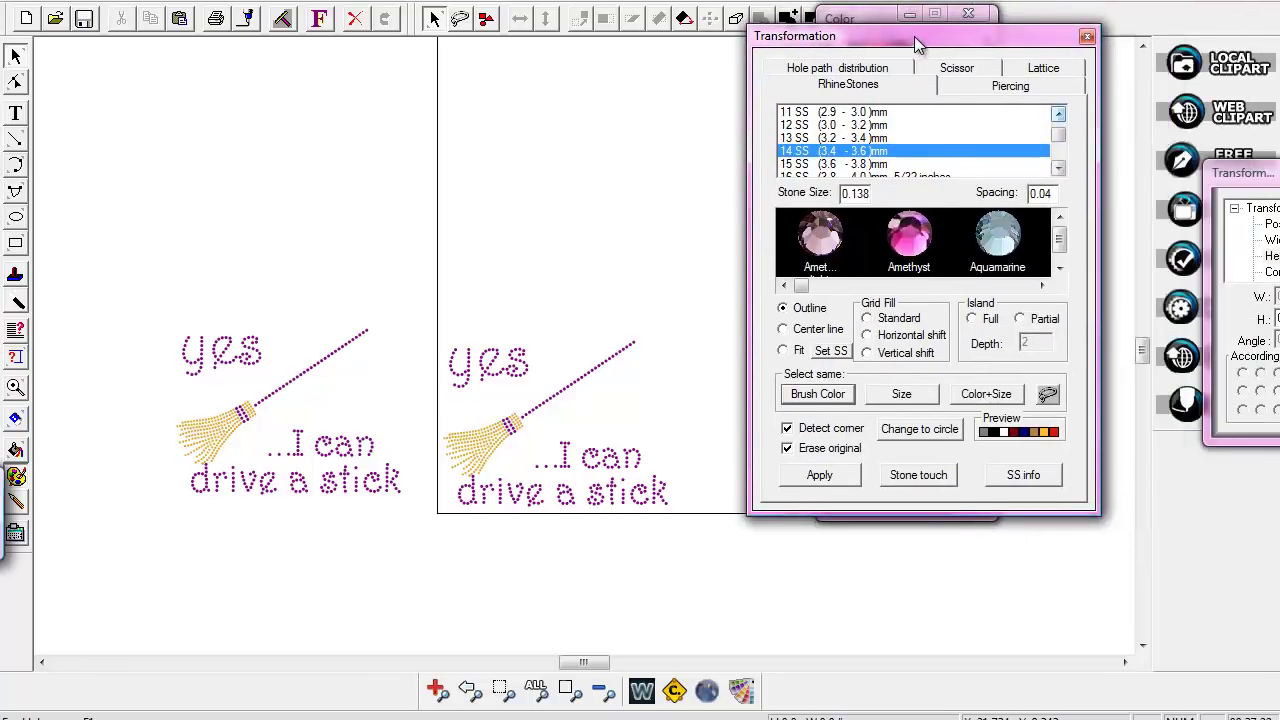
click(918, 430)
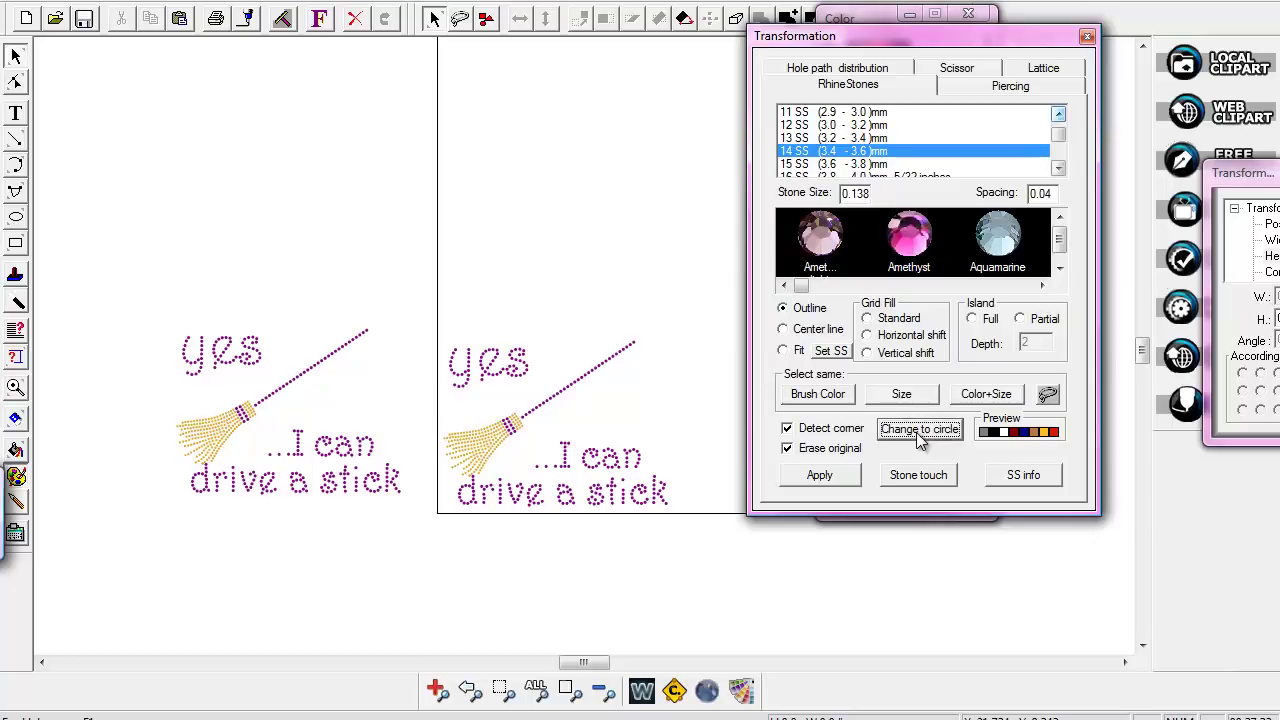